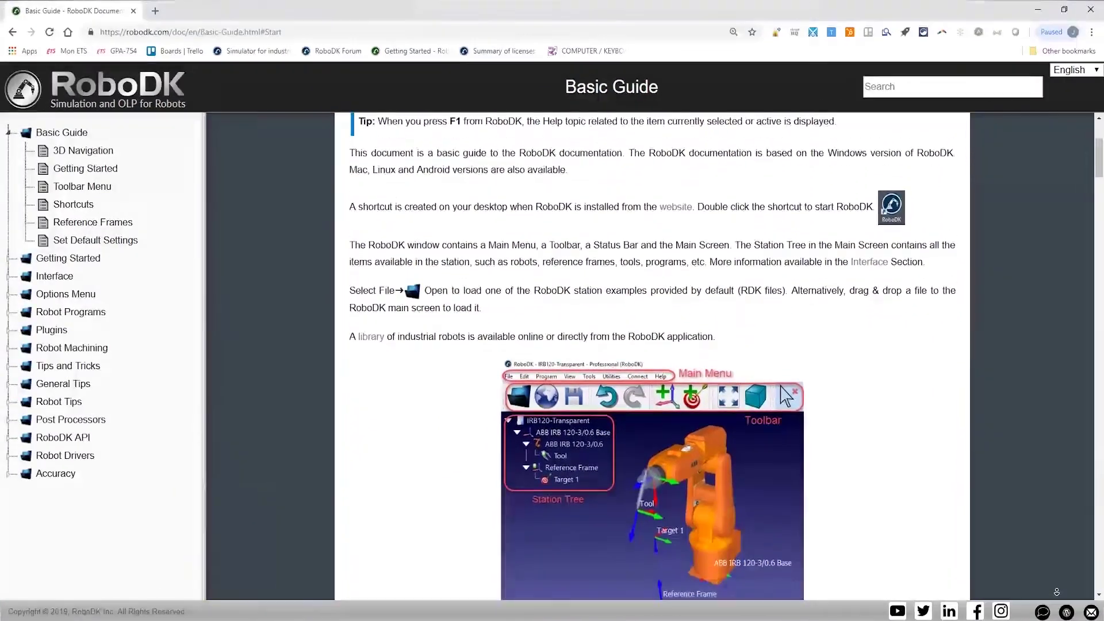
Scroll the RoboDK Basic Guide down to the 3D Navigation mouse-controls table.
scroll(651, 357, "down", 7)
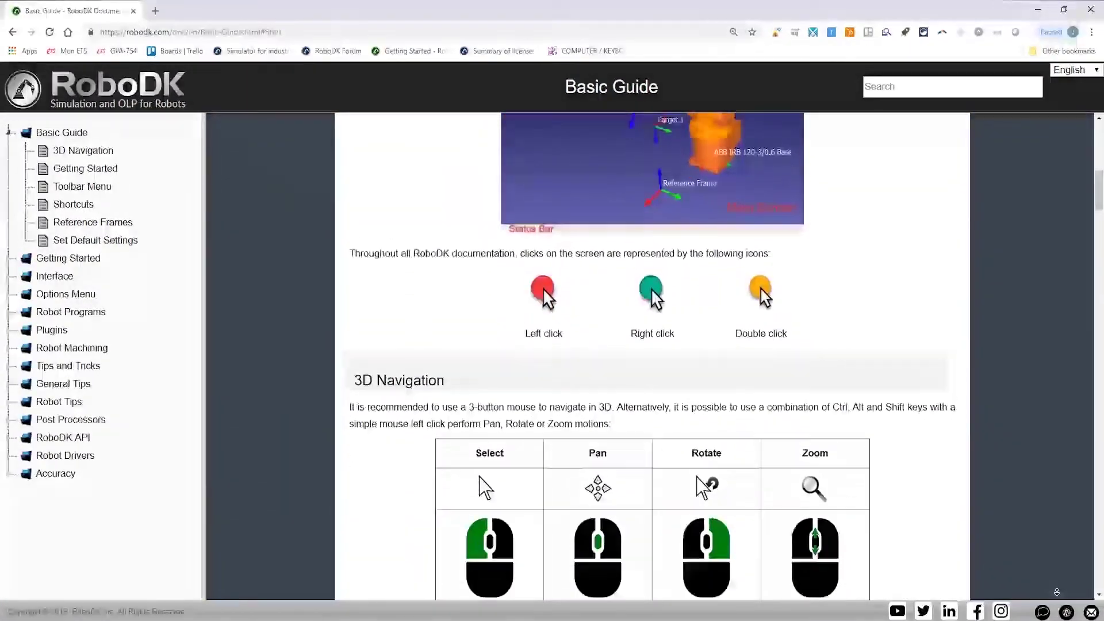
scroll(652, 357, "down", 7)
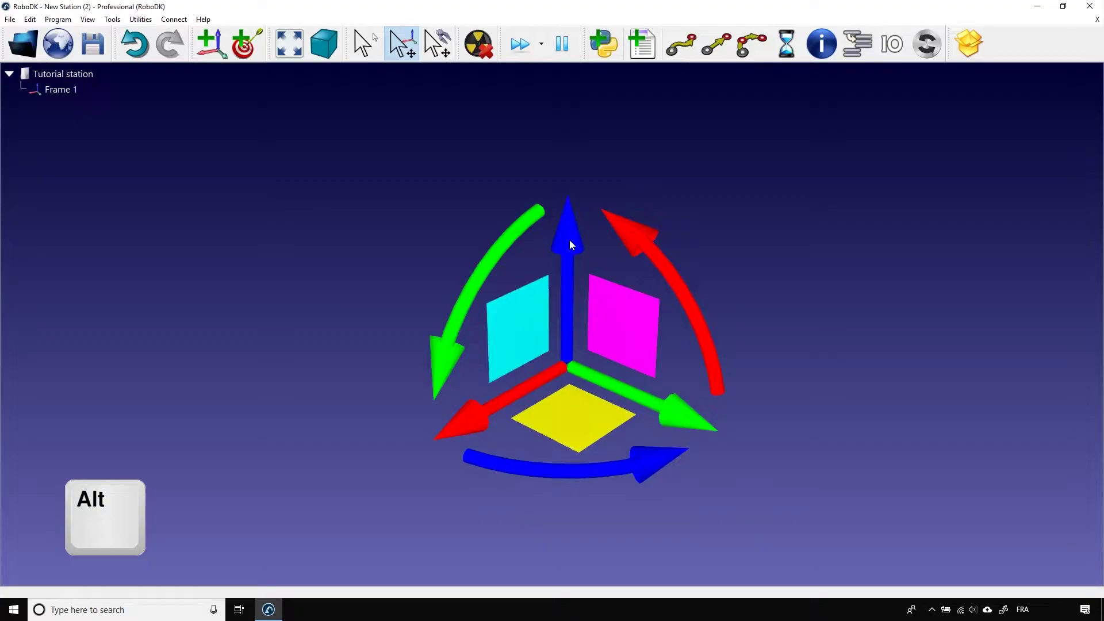
Drag Frame 1 along its blue Z, red X and green Y arrows.
mouse_move(569, 239)
left_mouse_down("alt")
mouse_move(574, 167)
mouse_move(551, 285)
mouse_move(568, 212)
mouse_move(570, 275)
mouse_move(564, 204)
mouse_move(579, 249)
mouse_move(579, 237)
mouse_move(573, 260)
left_mouse_up("alt")
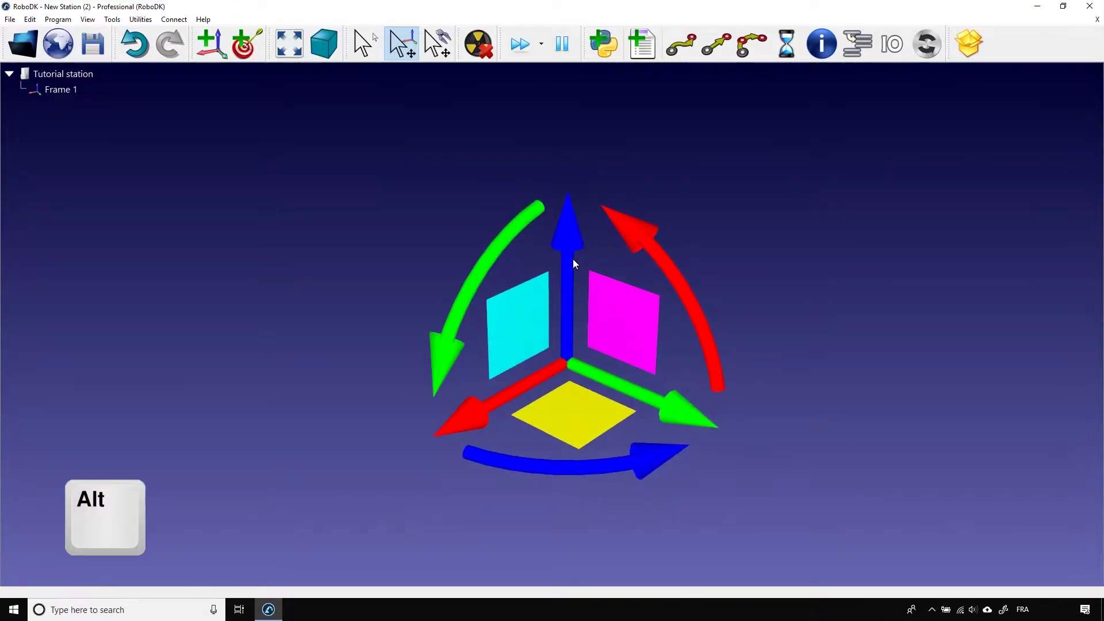
left_click_drag(476, 411, 504, 397, "alt")
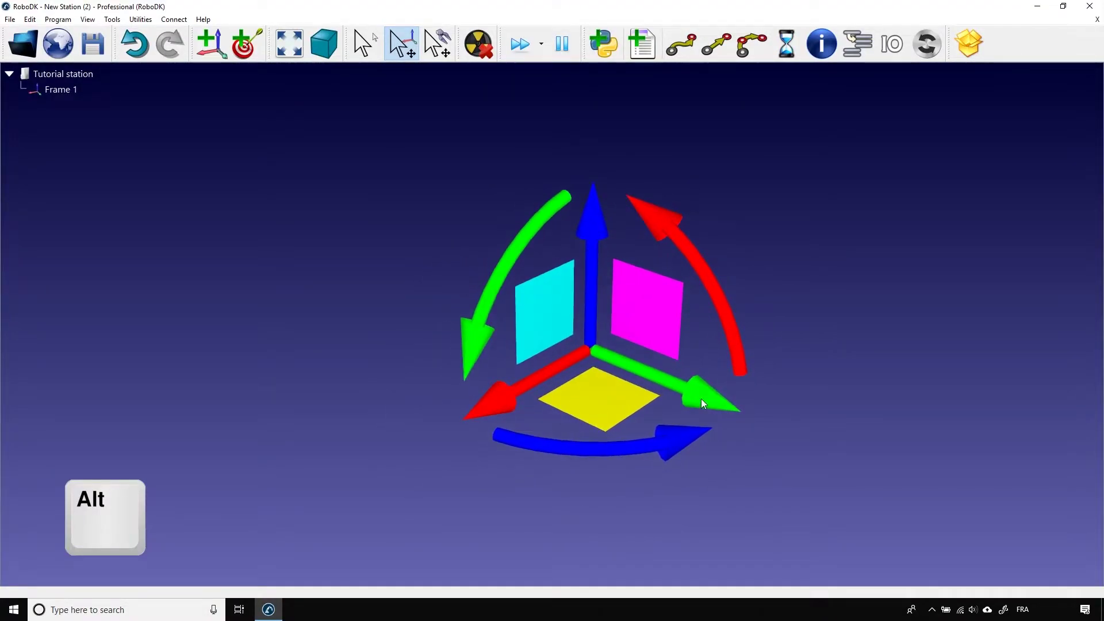
mouse_move(702, 402)
left_mouse_down("alt")
mouse_move(753, 435)
mouse_move(710, 395)
mouse_move(755, 422)
mouse_move(692, 392)
left_mouse_up("alt")
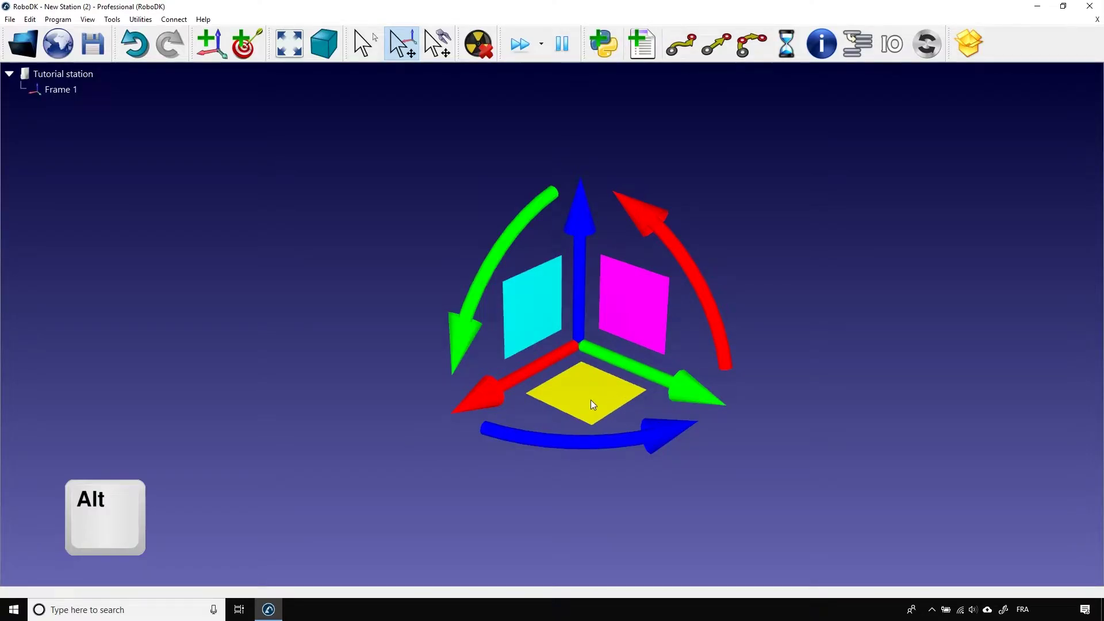
Slide Frame 1 within its XY plane and both vertical planes using the plane handles.
left_click_drag(591, 402, 554, 388, "alt")
left_click_drag(533, 306, 490, 307, "alt")
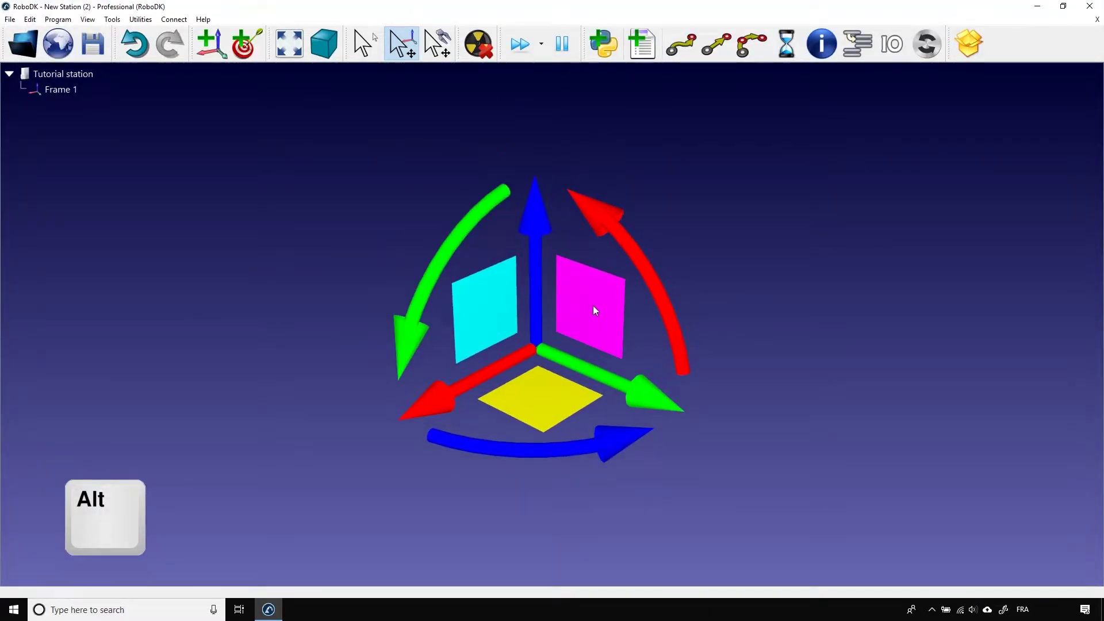
mouse_move(595, 310)
left_mouse_down("alt")
mouse_move(584, 298)
mouse_move(621, 387)
mouse_move(685, 316)
mouse_move(593, 345)
mouse_move(677, 351)
mouse_move(653, 278)
mouse_move(615, 289)
mouse_move(605, 308)
left_mouse_up("alt")
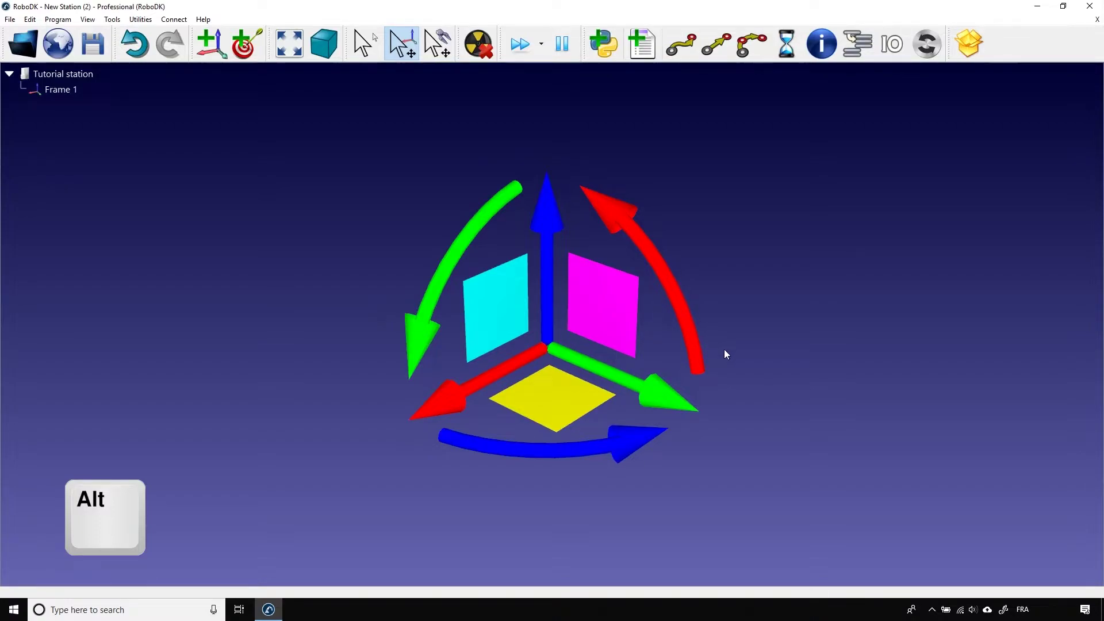
Rotate Frame 1 about its axes with the gizmo's rotation arcs.
mouse_move(691, 343)
left_mouse_down("alt")
mouse_move(665, 301)
mouse_move(671, 341)
left_mouse_up("alt")
mouse_move(458, 348)
left_mouse_down("alt")
mouse_move(423, 333)
mouse_move(407, 394)
mouse_move(451, 285)
mouse_move(423, 379)
mouse_move(431, 312)
mouse_move(538, 414)
mouse_move(607, 439)
mouse_move(539, 431)
mouse_move(609, 423)
left_mouse_up("alt")
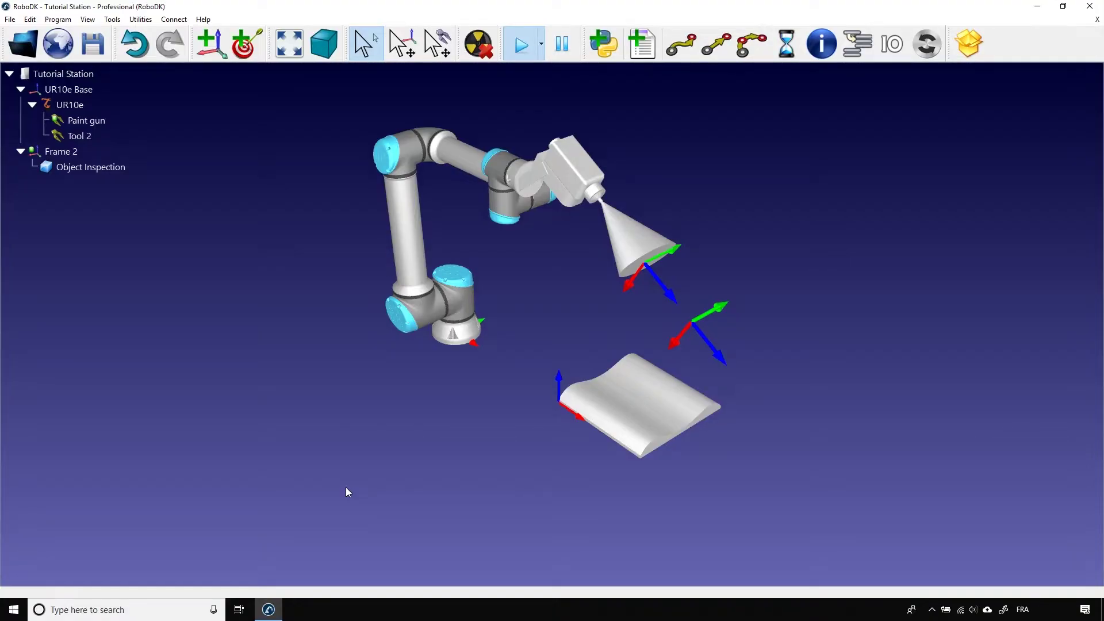
Drag the paint gun tool frame to move the UR10e, then rotate it so the arm swings upward.
key("alt")
left_click_drag(717, 359, 755, 329, "alt")
key("alt")
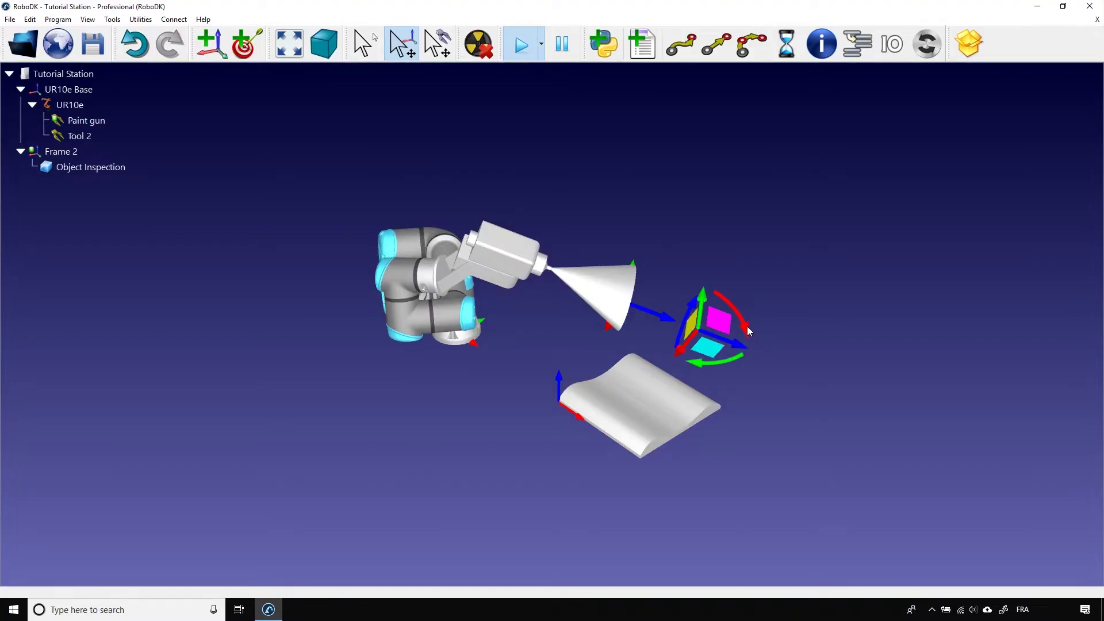
left_click_drag(747, 334, 739, 357, "alt")
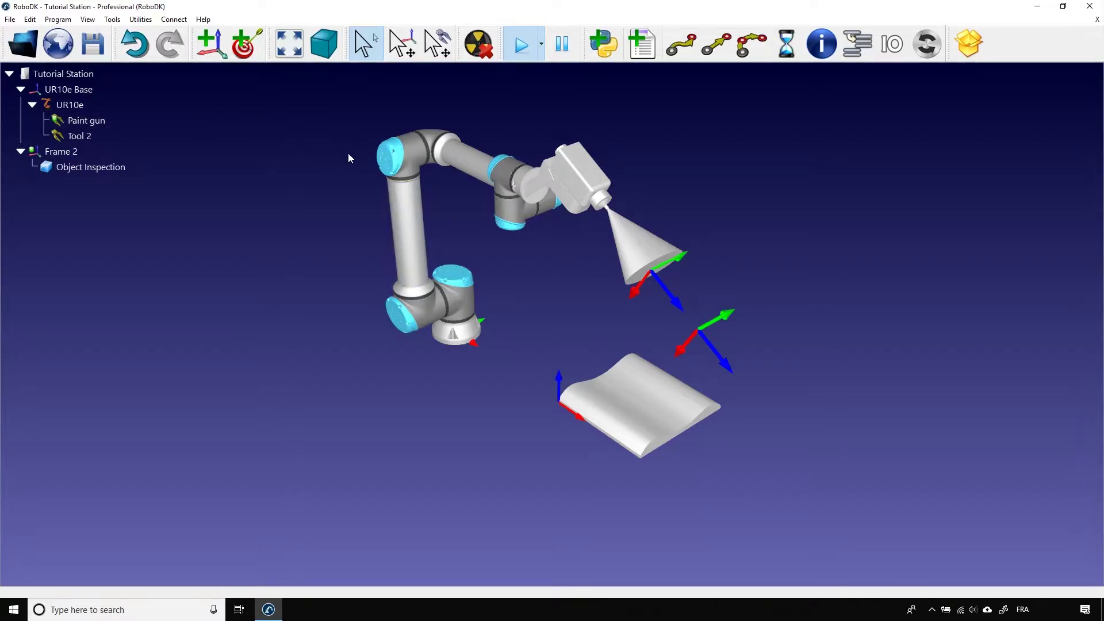
Open the UR10e robot panel from the station tree and show its Robot Flange frame.
double_click(93, 108)
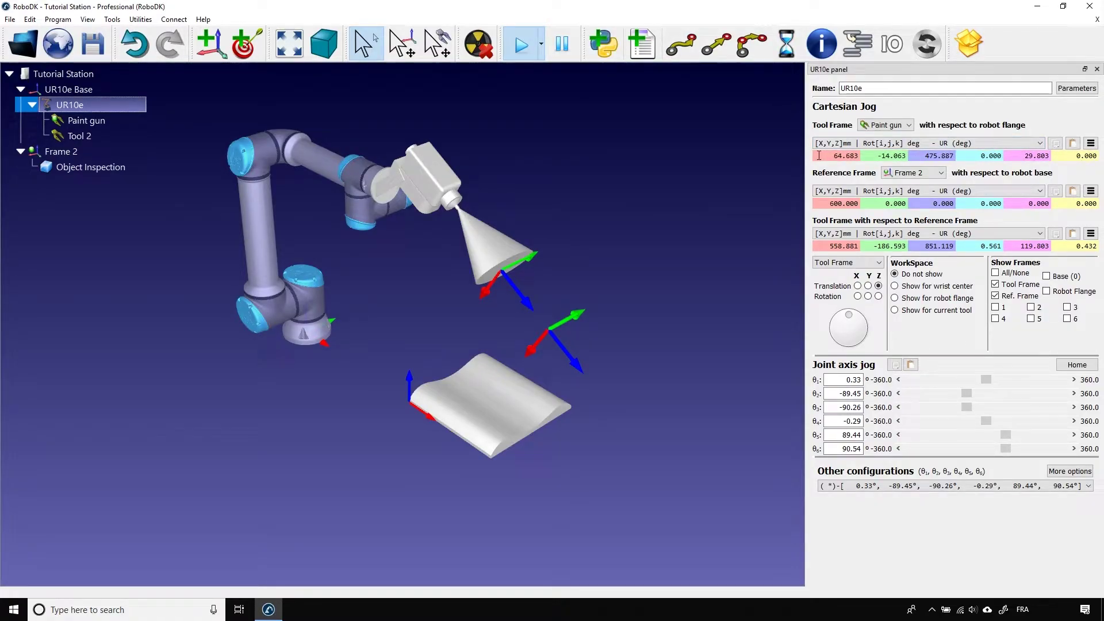
left_click(1056, 294)
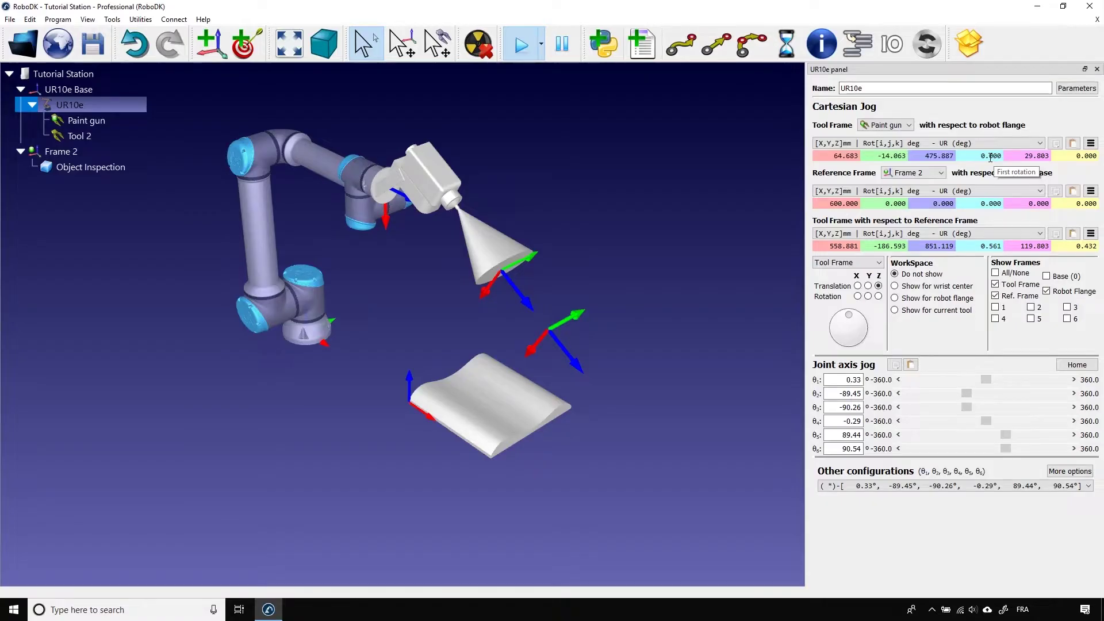
left_click(904, 126)
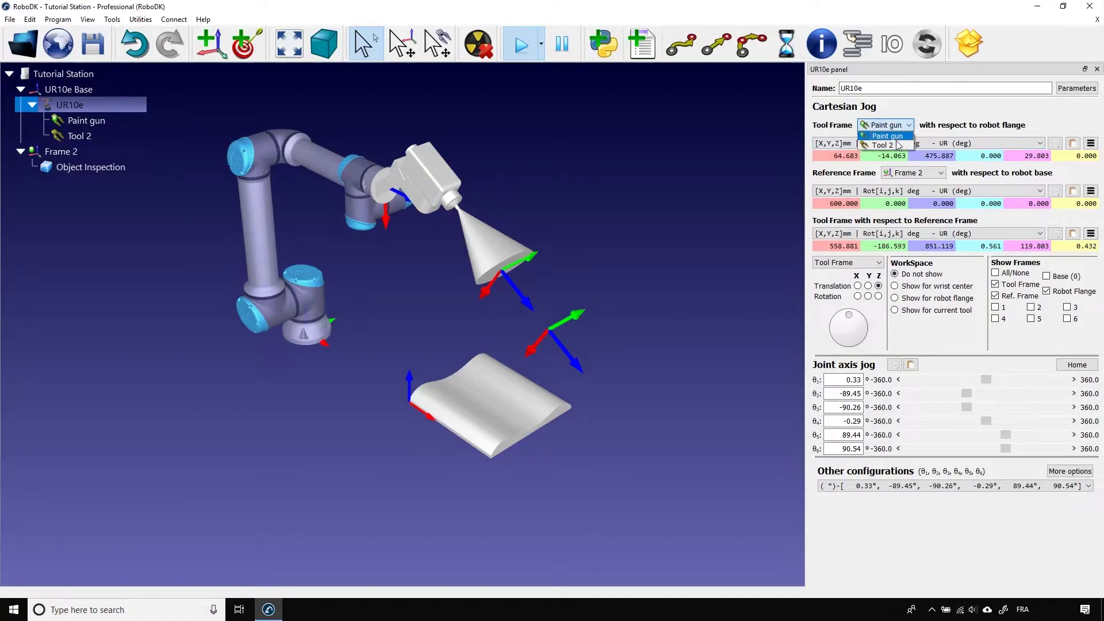
left_click(897, 144)
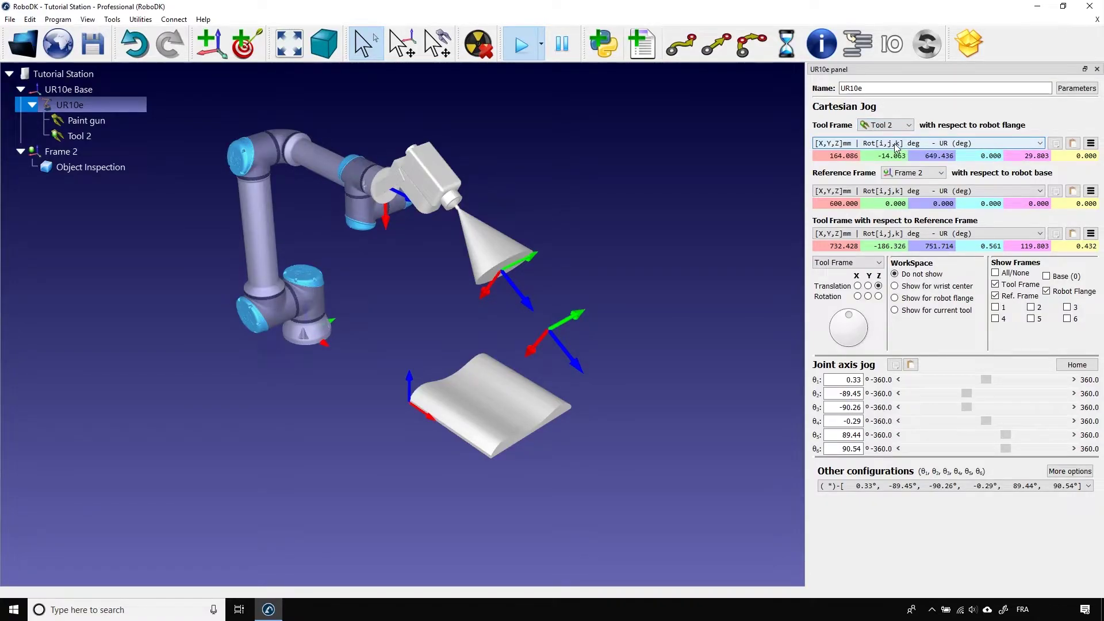
left_click(891, 125)
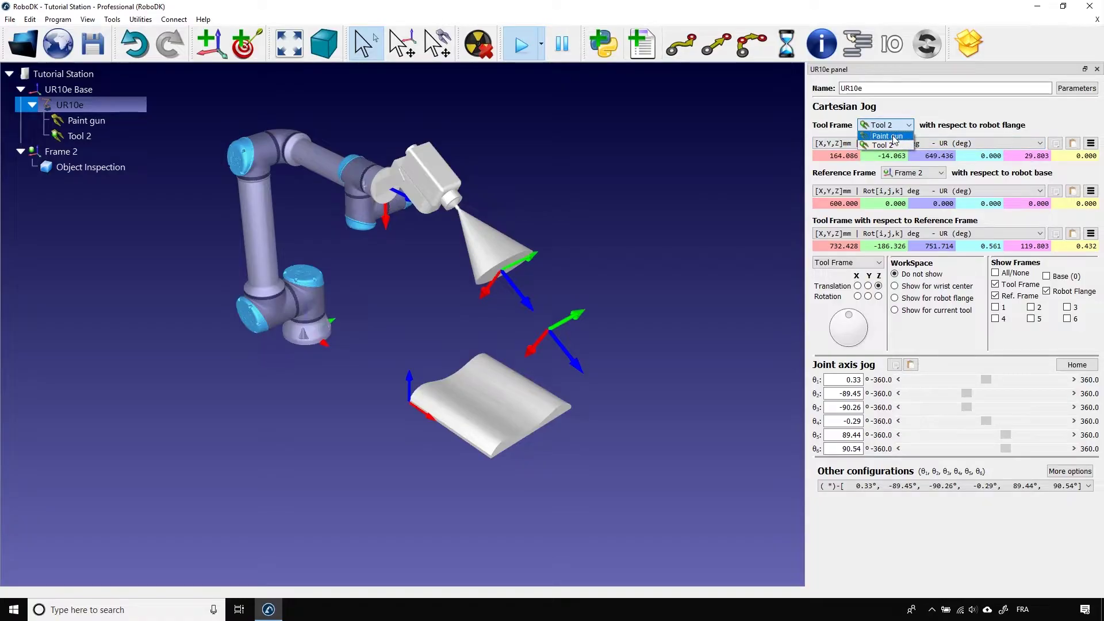
left_click(895, 134)
left_click(895, 125)
left_click(896, 145)
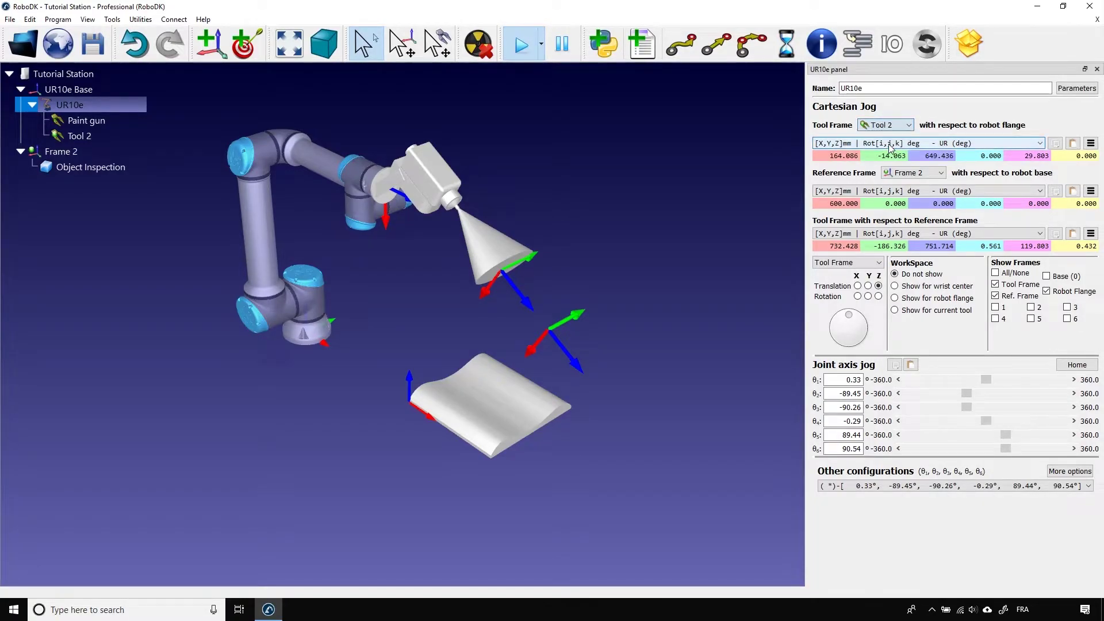
left_click(898, 128)
left_click(896, 134)
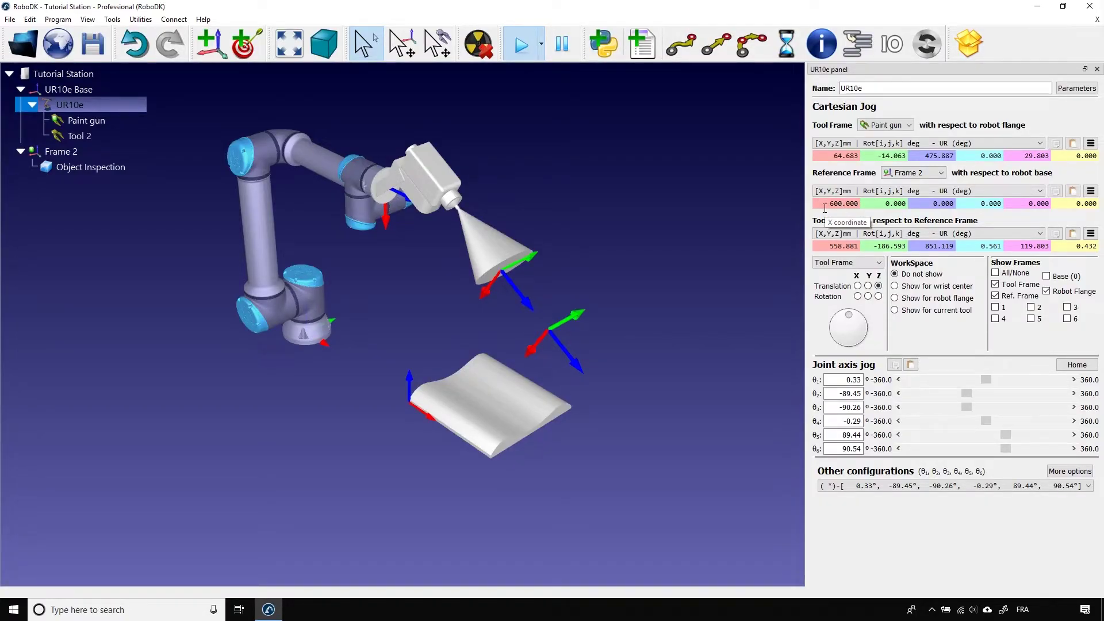
Toggle the reference frame between UR10e Base and Frame 2, then drag the tool frame's magenta plane.
left_click(906, 174)
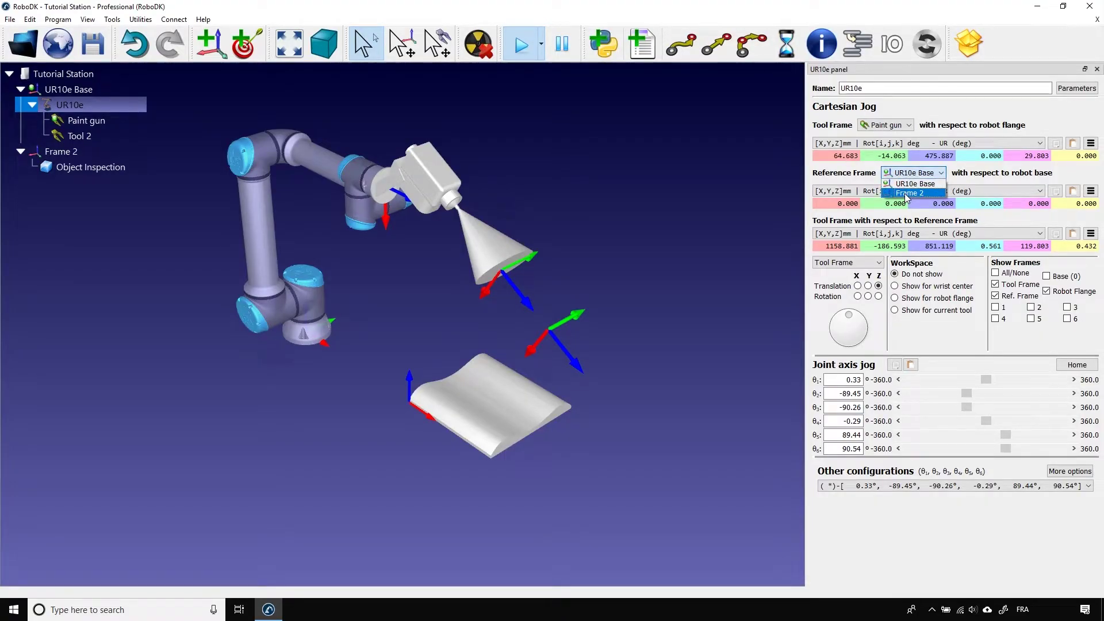
left_click(905, 191)
left_click(873, 179)
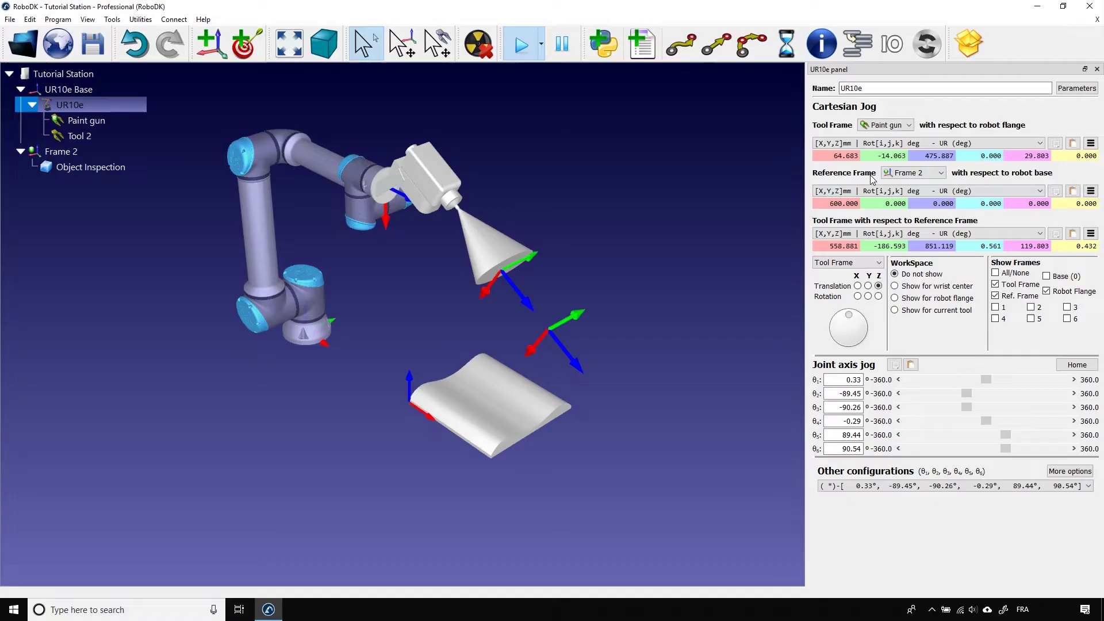
left_click(911, 173)
left_click(914, 183)
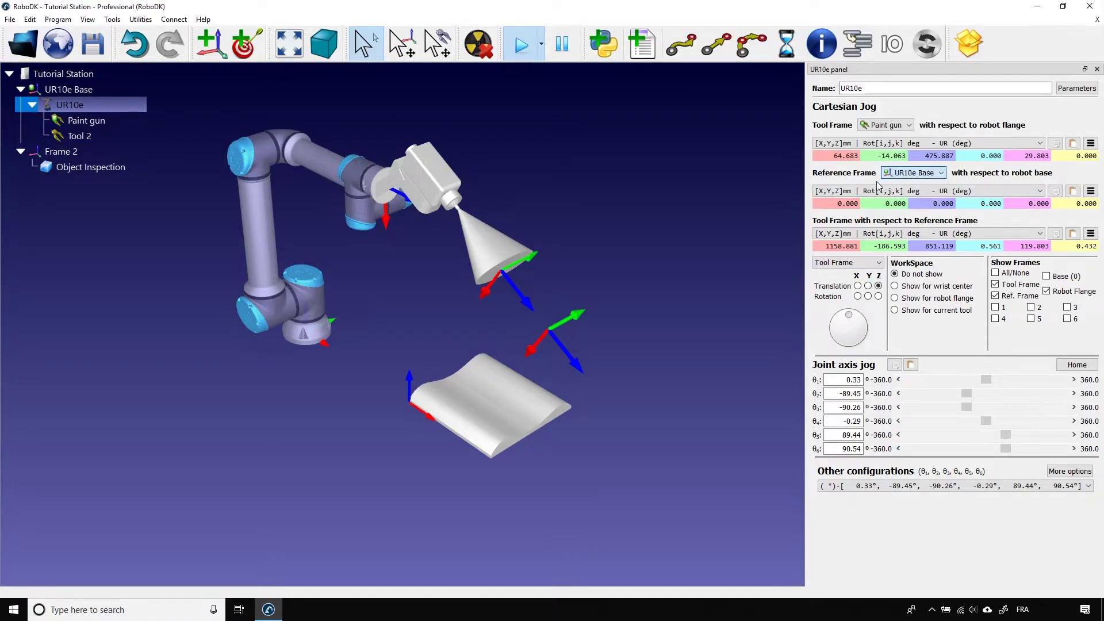
left_click(912, 174)
left_click(904, 193)
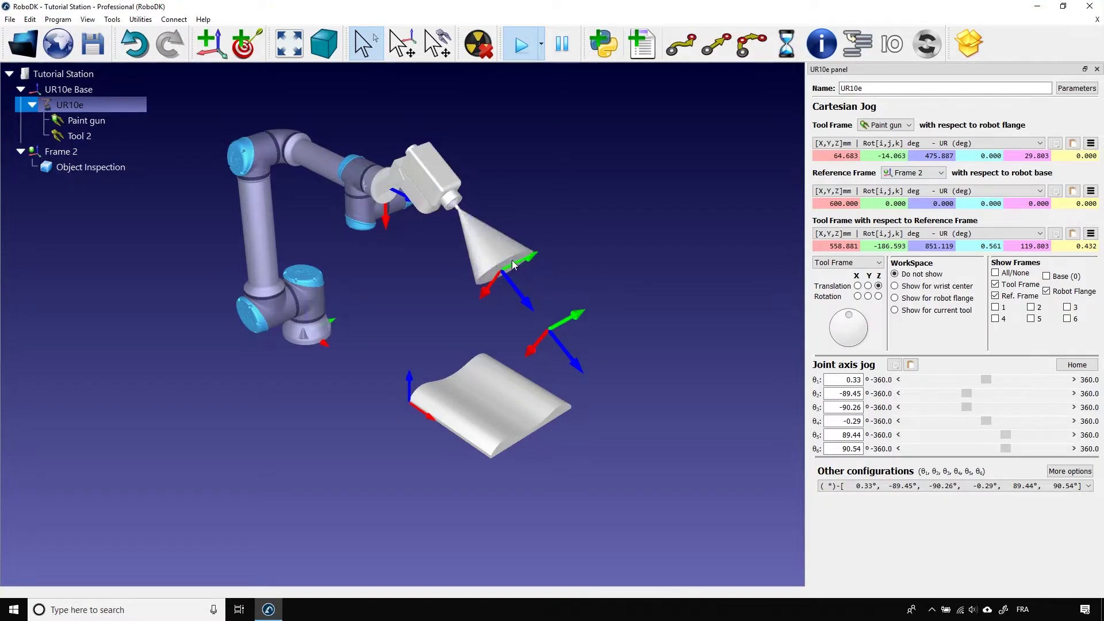
key("alt")
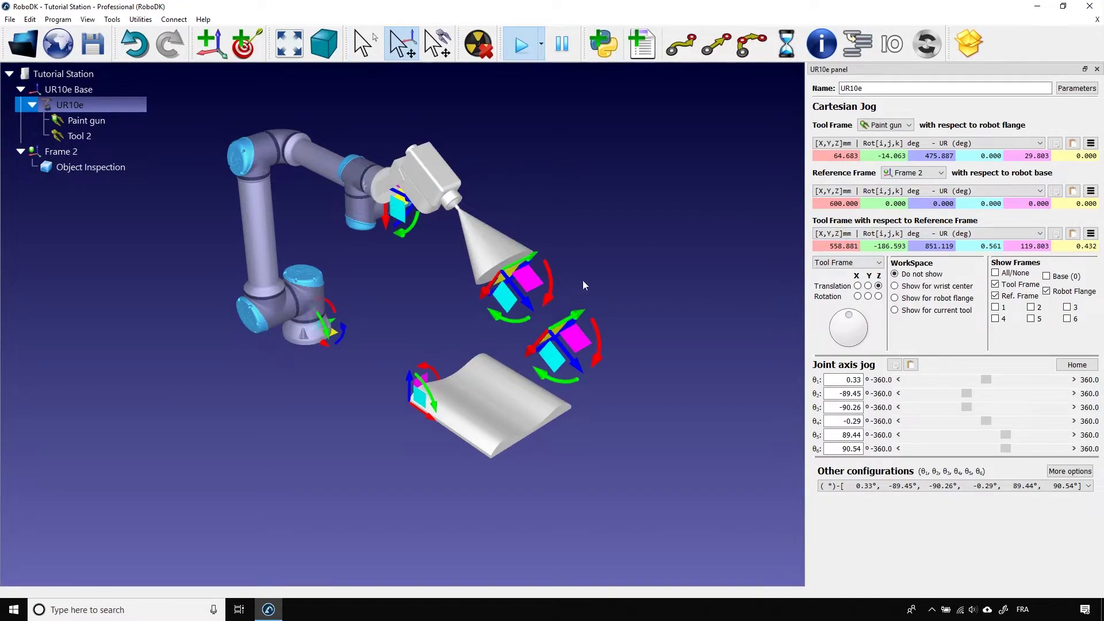
left_click_drag(530, 284, 543, 262)
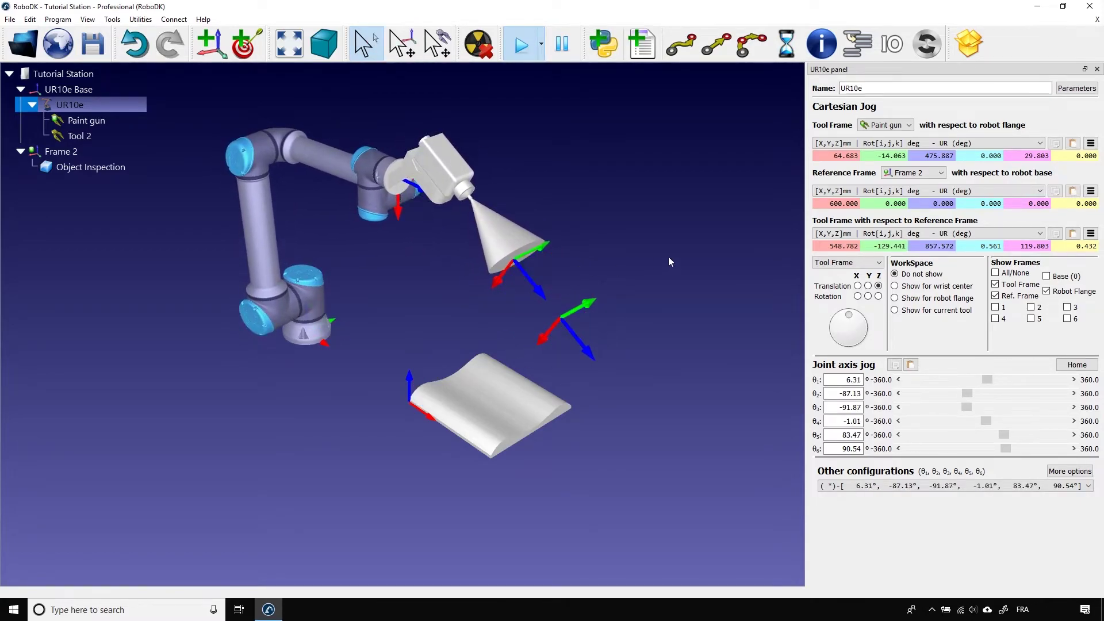
Set the paint gun's X coordinate relative to Frame 2 to 600 mm.
double_click(842, 246)
type("6")
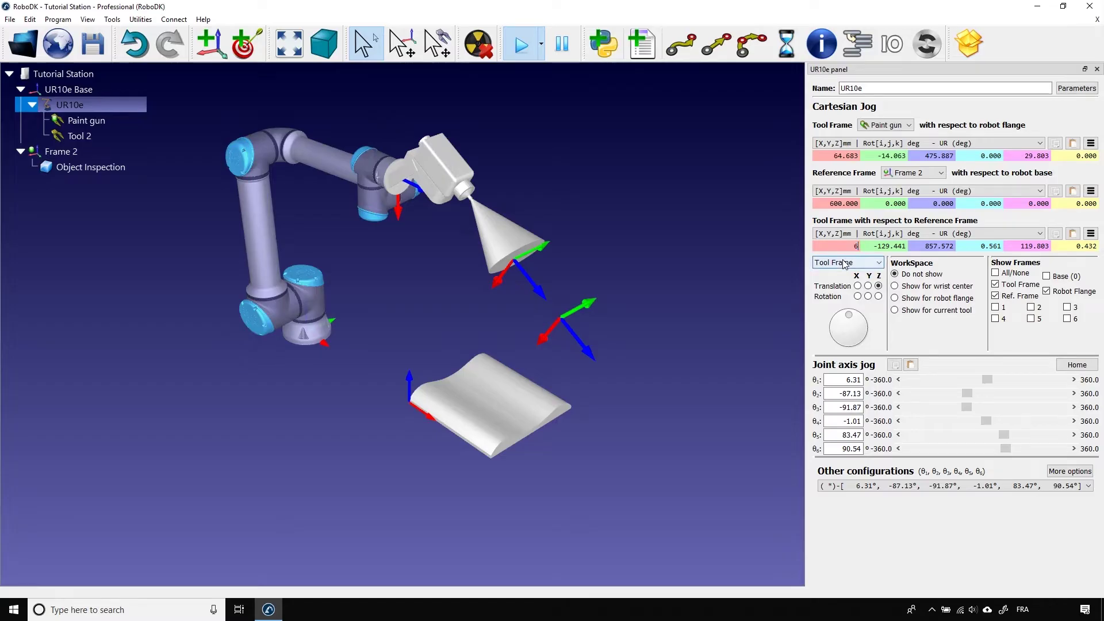
type("00")
key("Return")
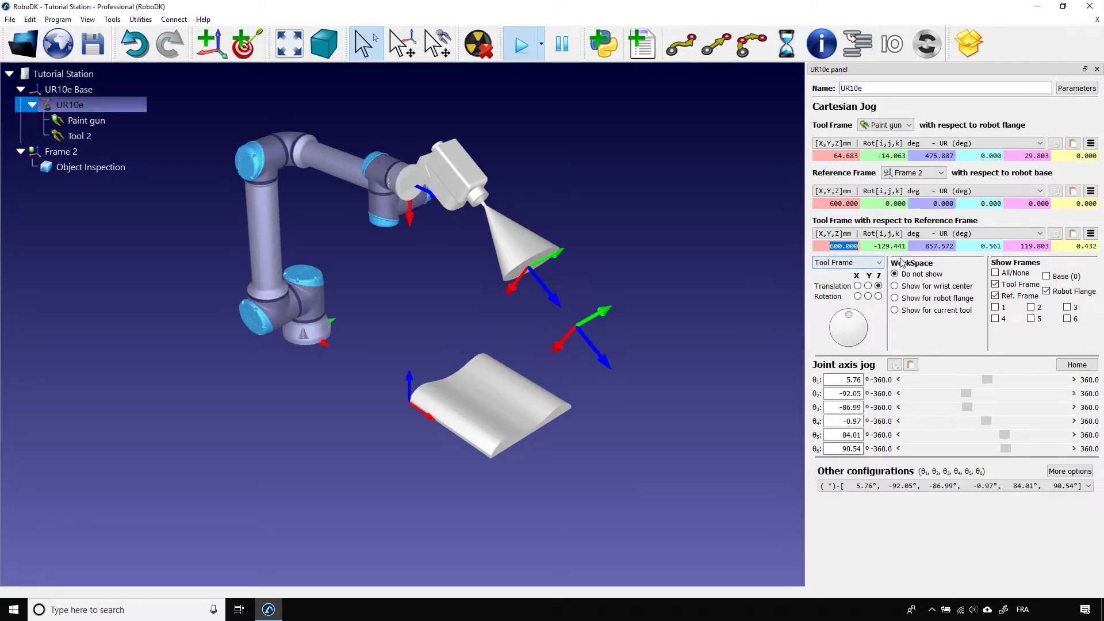
Adjust the Y and Z coordinates by scrolling, keeping the jog mode on Tool Frame.
scroll(894, 247, "up", 2)
scroll(894, 248, "down", 1)
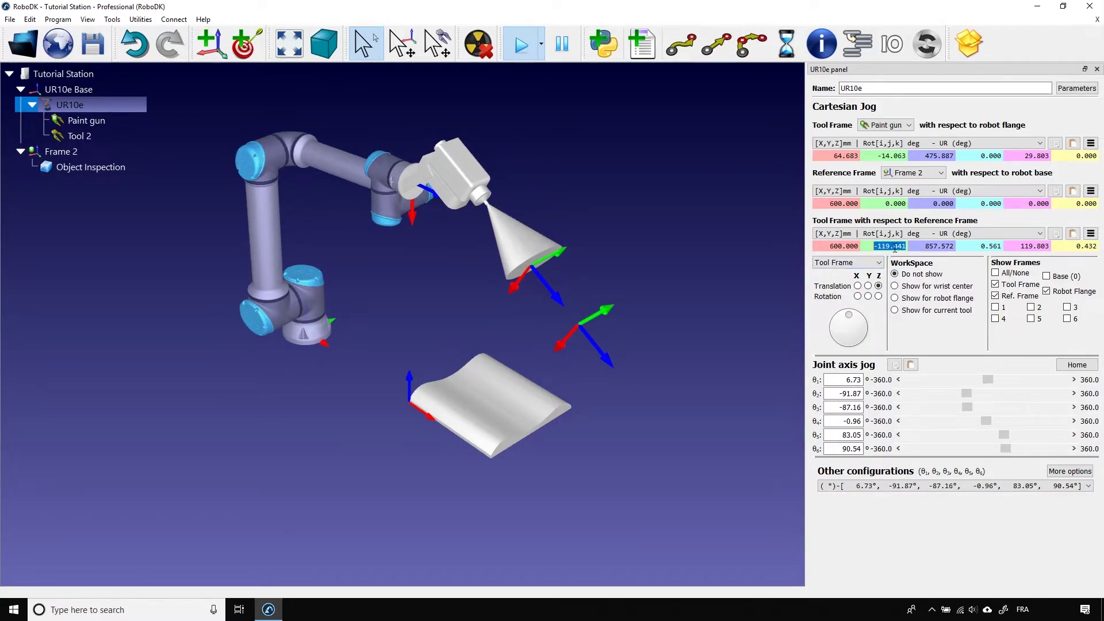
left_click(893, 247)
scroll(929, 245, "down", 2)
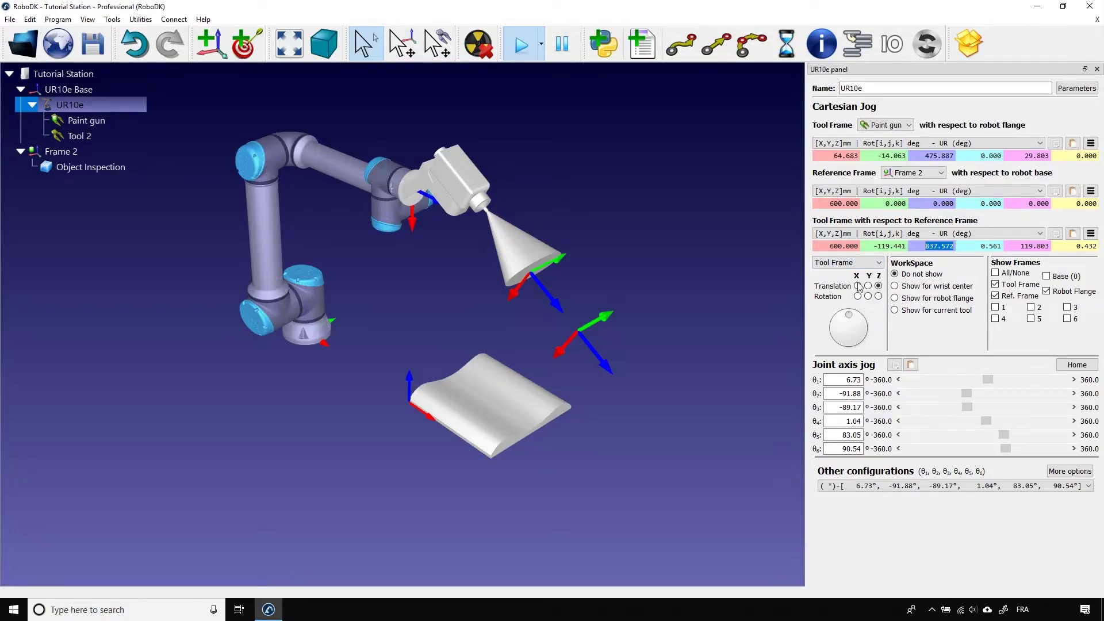
left_click(877, 264)
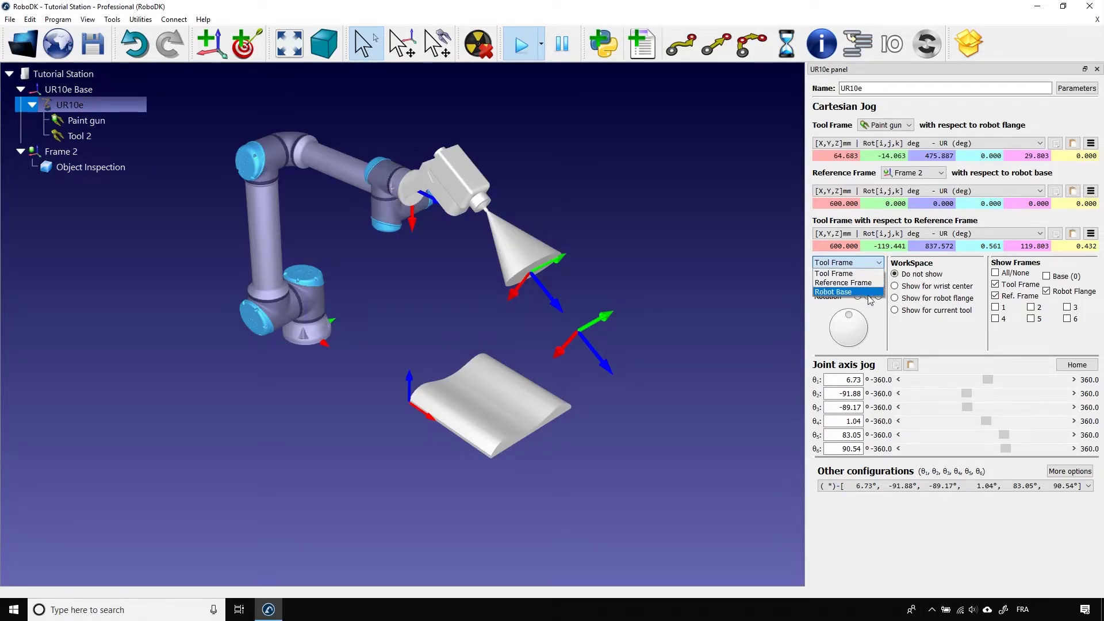
left_click(878, 292)
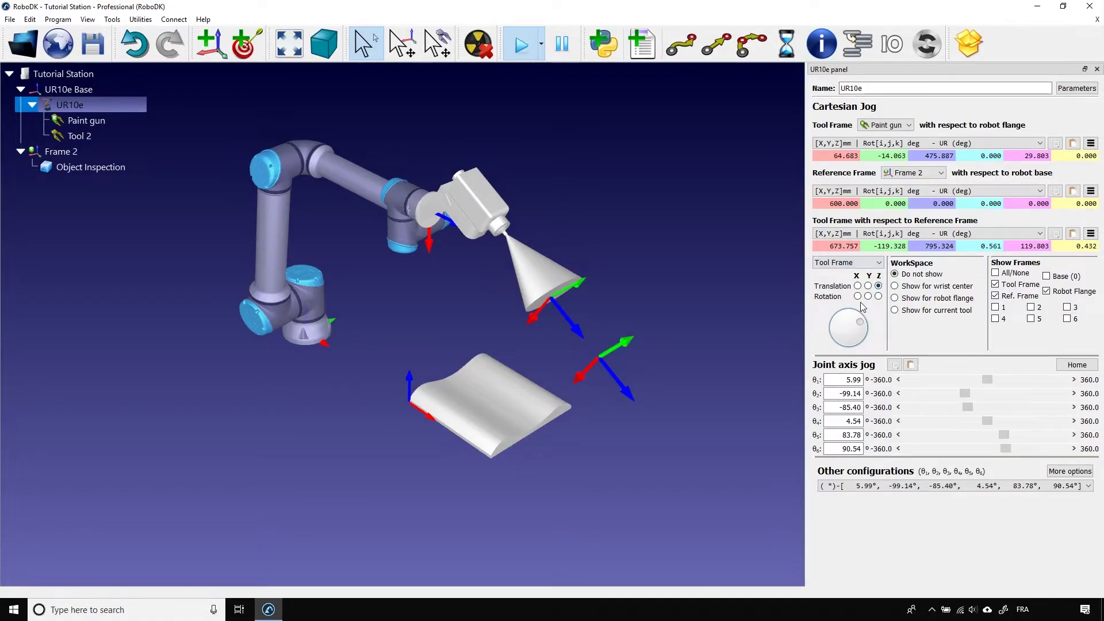
Jog the paint gun along tool Z and about tool Y, reaching Z 904.671 mm and 117.303° tilt.
left_click_drag(859, 316, 839, 325)
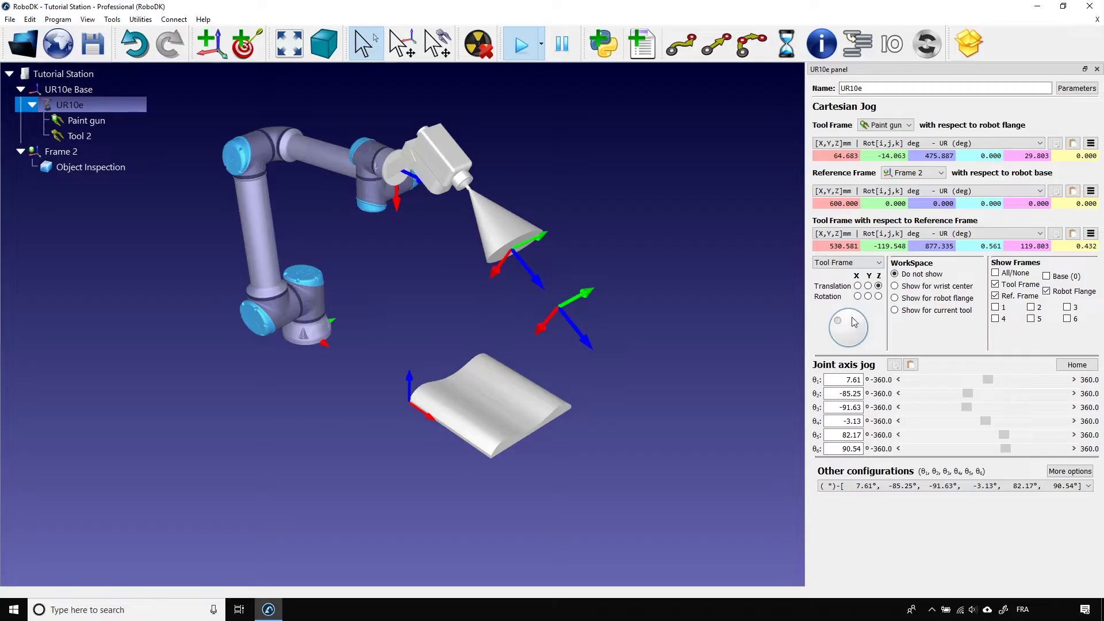
left_click_drag(839, 324, 851, 321)
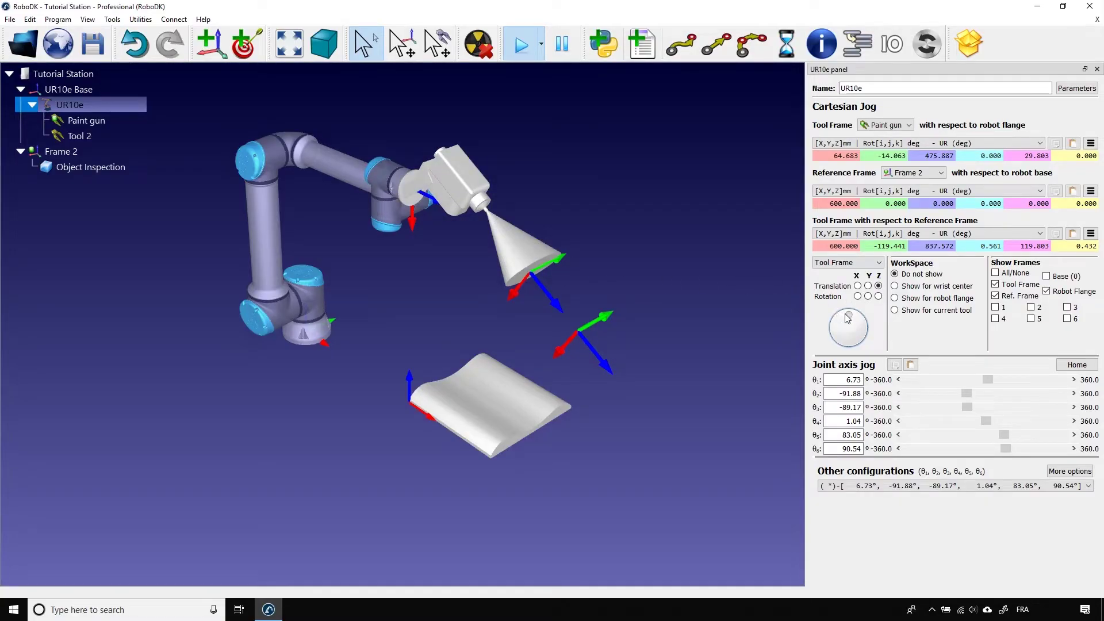
left_click_drag(847, 317, 829, 333)
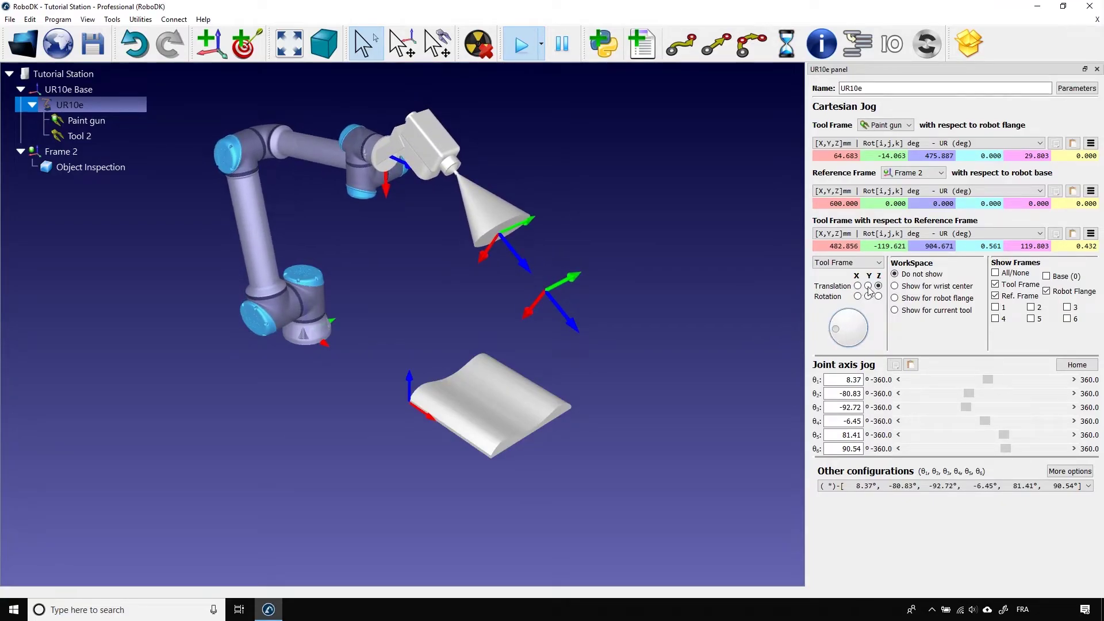
left_click_drag(841, 335, 839, 338)
Switch jogging to Reference Frame and move the paint gun along Frame 2's X to 362.856 mm.
left_click(848, 263)
left_click(848, 283)
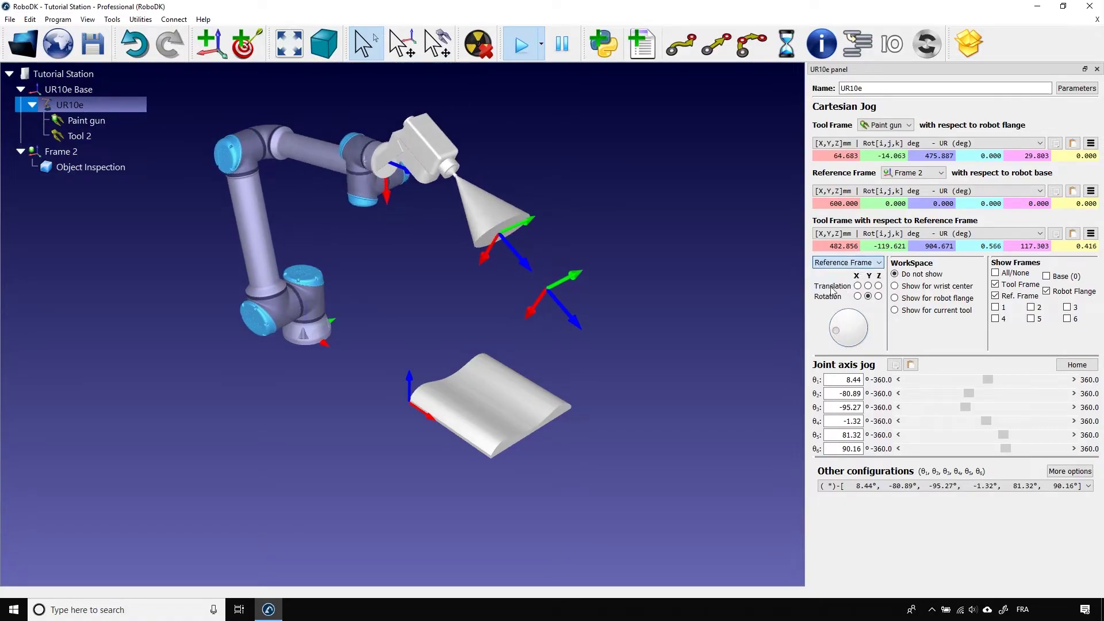
left_click_drag(699, 284, 674, 322)
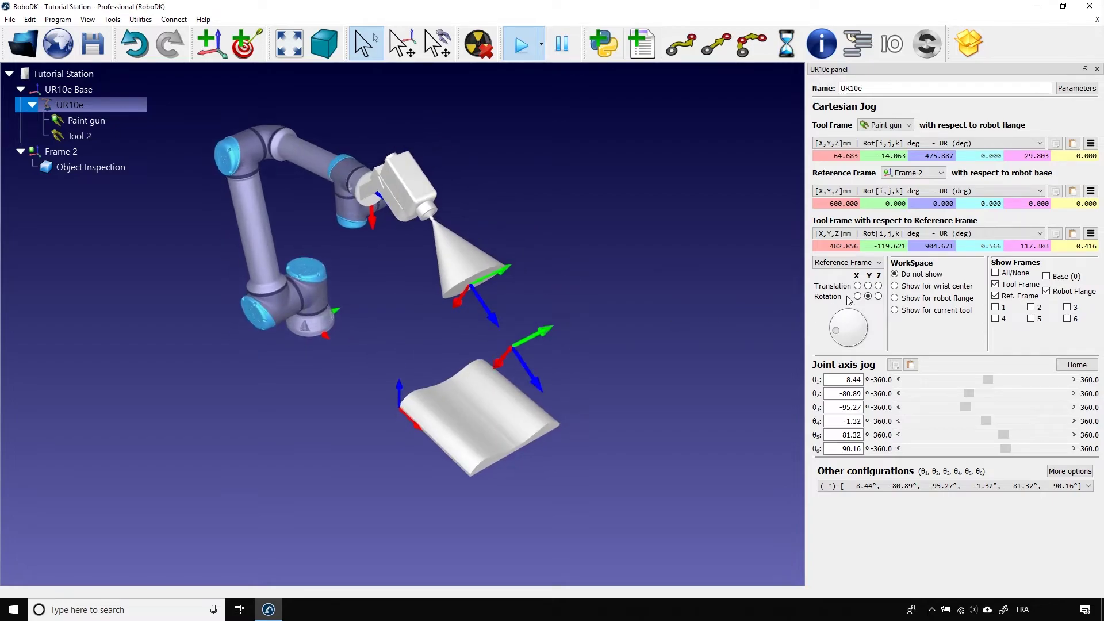
left_click(857, 286)
left_click_drag(838, 331, 452, 456)
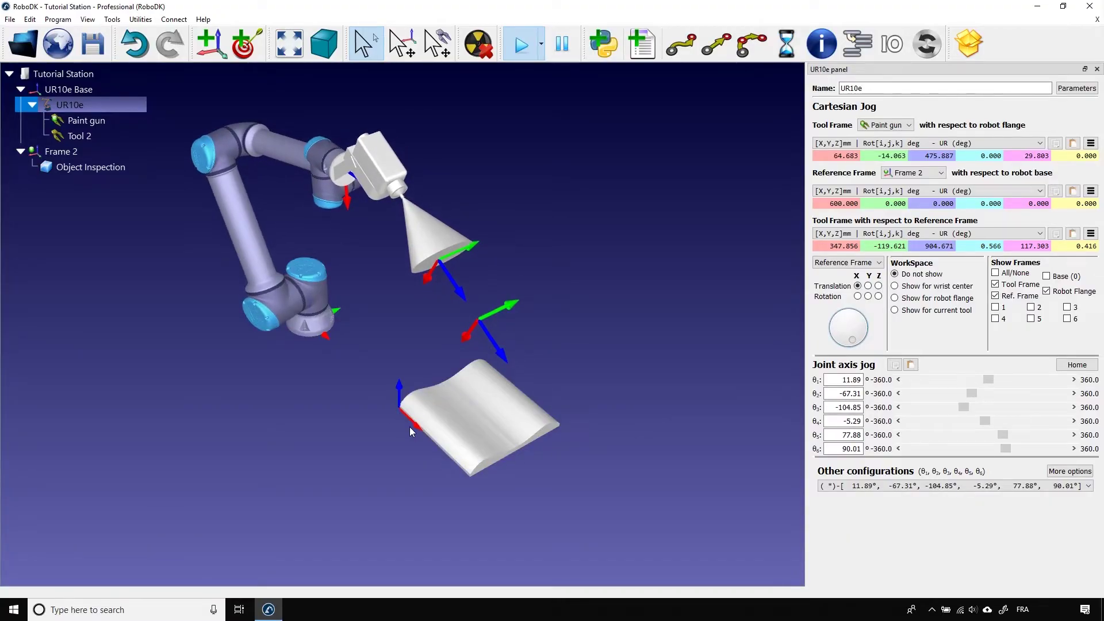
left_click_drag(852, 345, 834, 343)
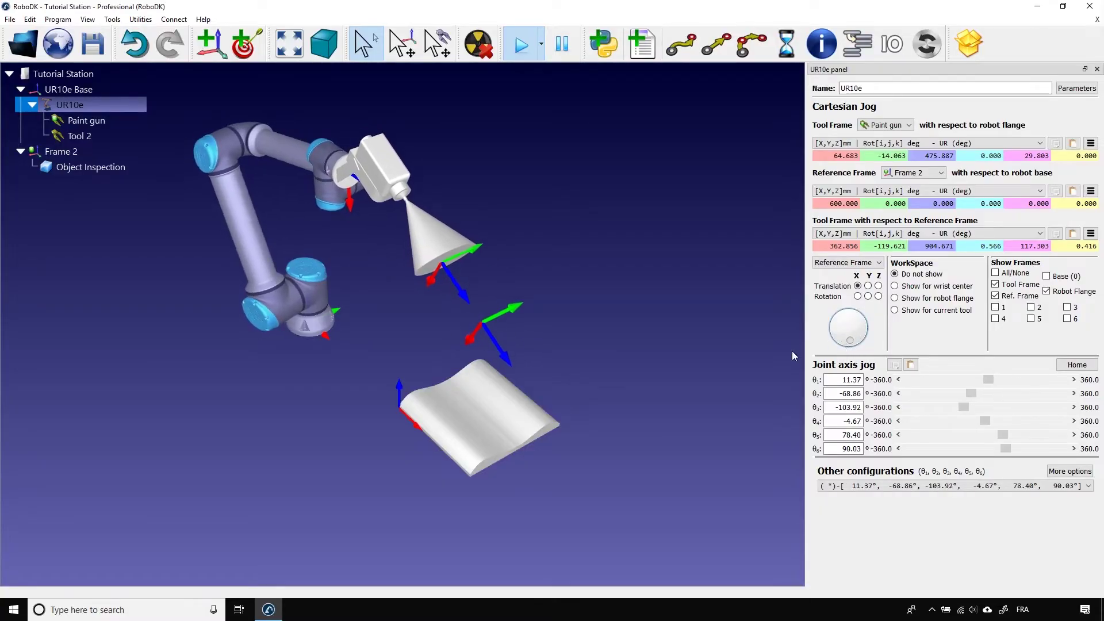
left_click_drag(637, 348, 591, 380)
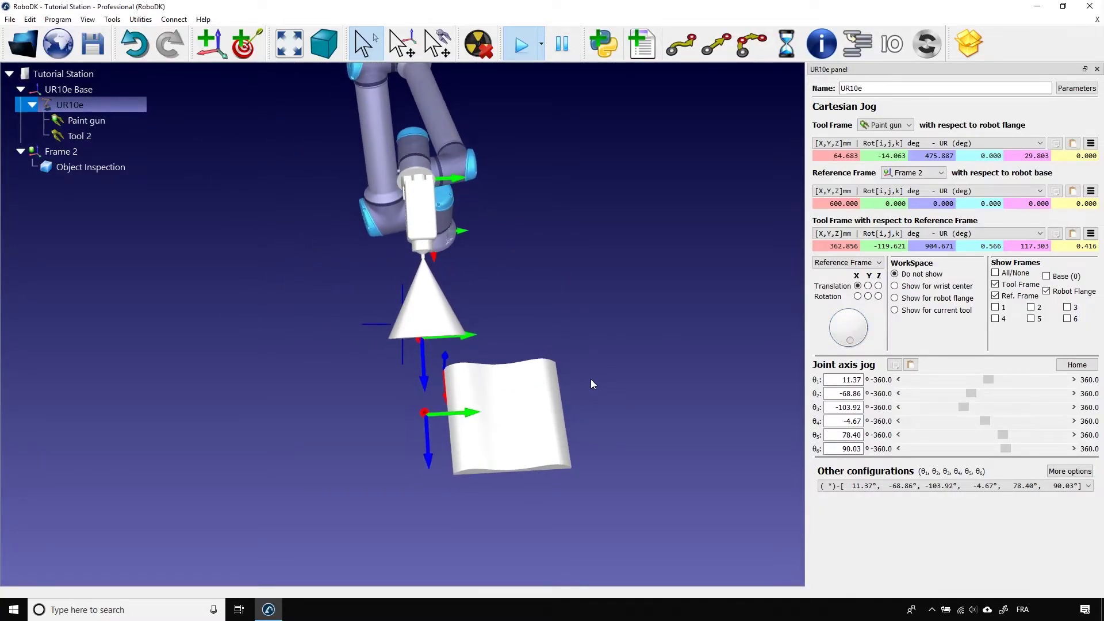
Rotate the paint gun about Z in Tool Frame, then in Reference Frame jog mode.
left_click(845, 262)
left_click(849, 280)
left_click(878, 296)
mouse_move(846, 342)
left_mouse_down()
mouse_move(829, 338)
mouse_move(853, 342)
left_mouse_up()
left_click(845, 263)
left_click(857, 283)
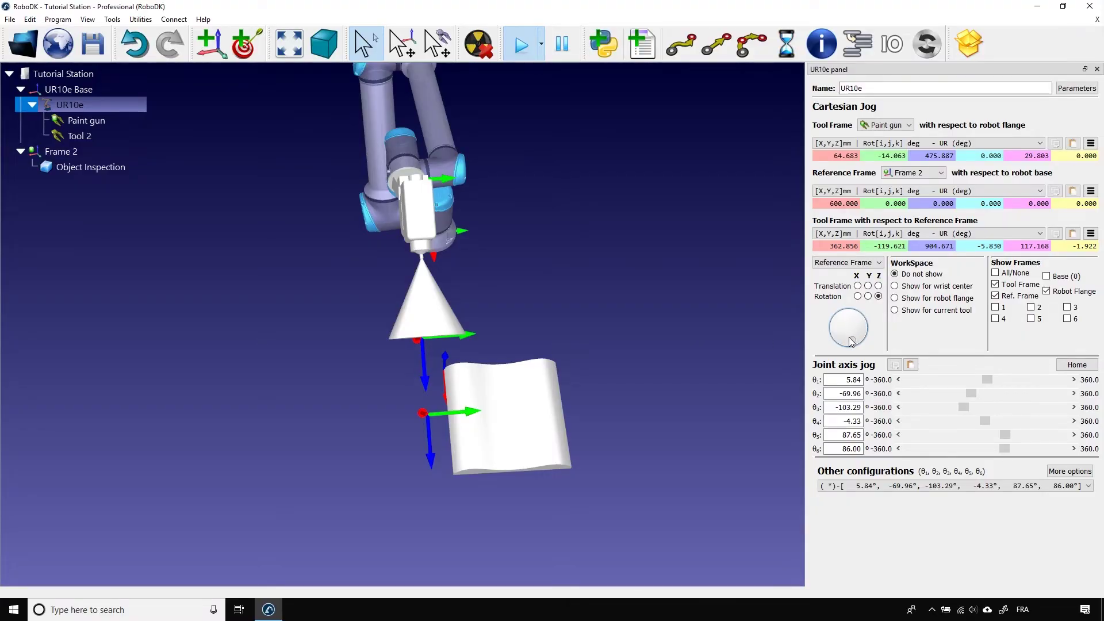
left_click_drag(852, 341, 852, 342)
Rotate the paint gun about the Robot Base Z axis with the jog wheel to -4.552°, 117.234°, -2.701°.
left_click(860, 264)
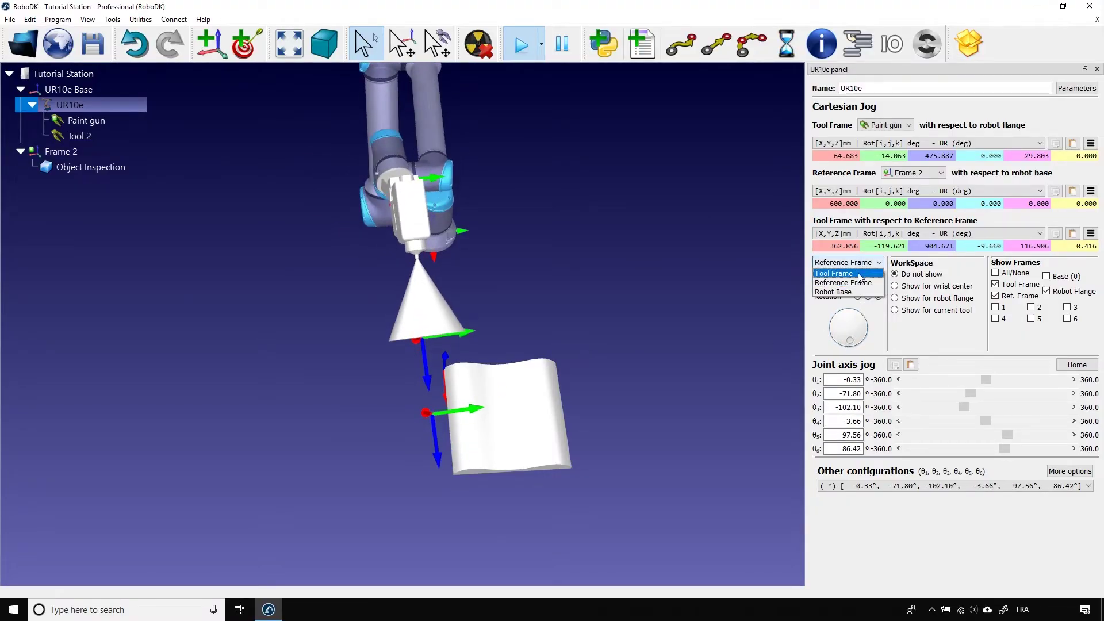
left_click(851, 293)
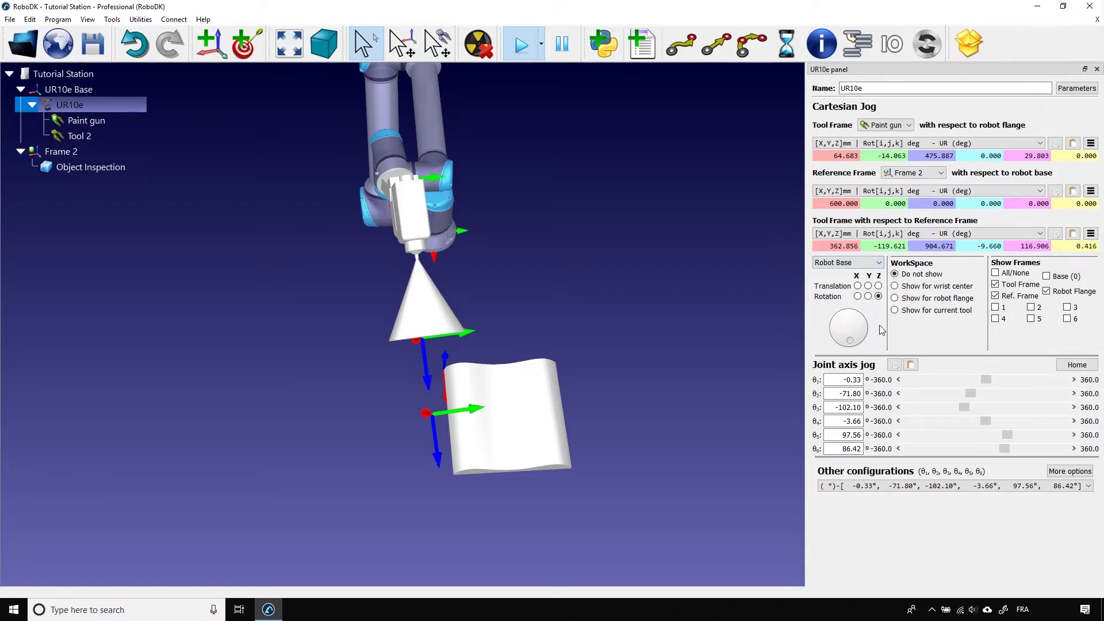
left_click_drag(883, 330, 855, 343)
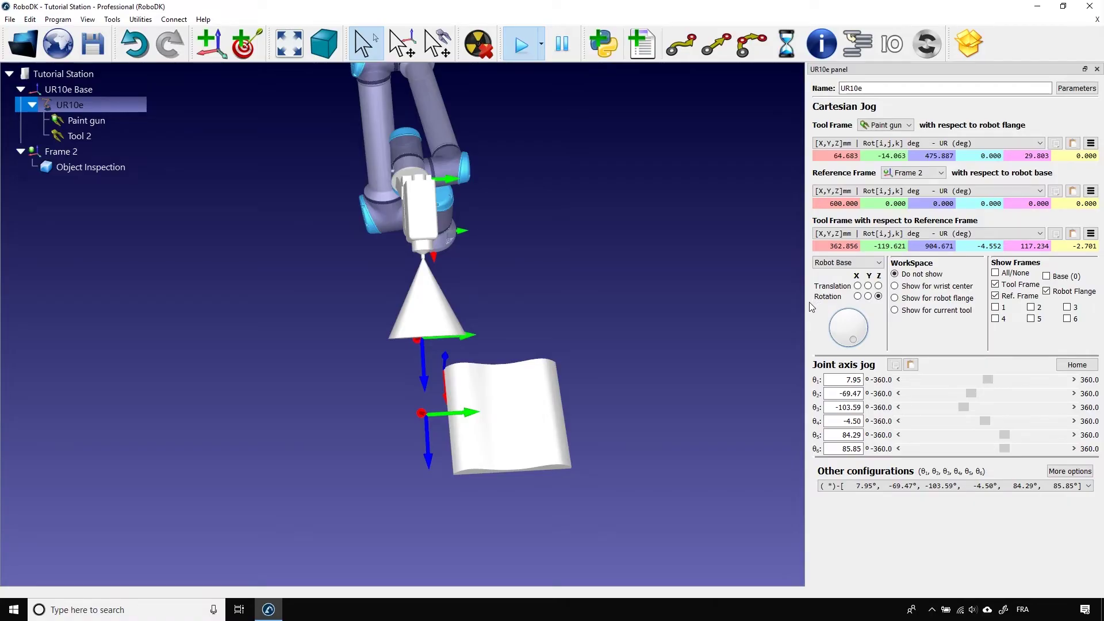
left_click_drag(291, 314, 437, 297)
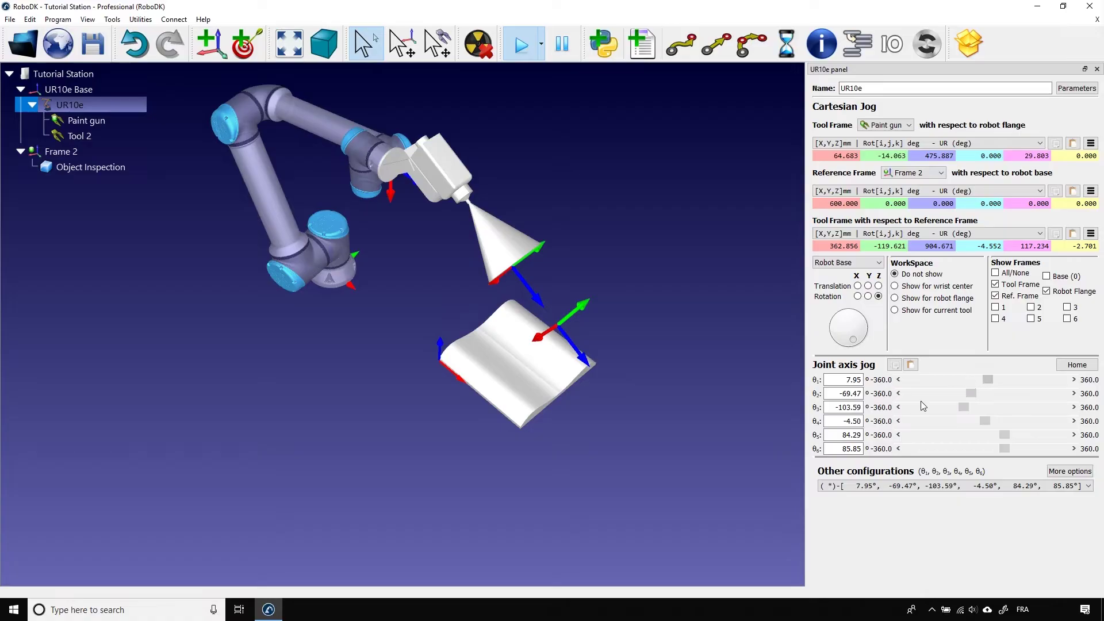
Set the first joint to 17° (entered as 10, then raised) and swing the arm up with the second joint.
right_click_drag(549, 482, 567, 505)
mouse_move(991, 386)
left_mouse_down()
mouse_move(976, 385)
mouse_move(996, 384)
mouse_move(986, 380)
left_mouse_up()
left_click(767, 402)
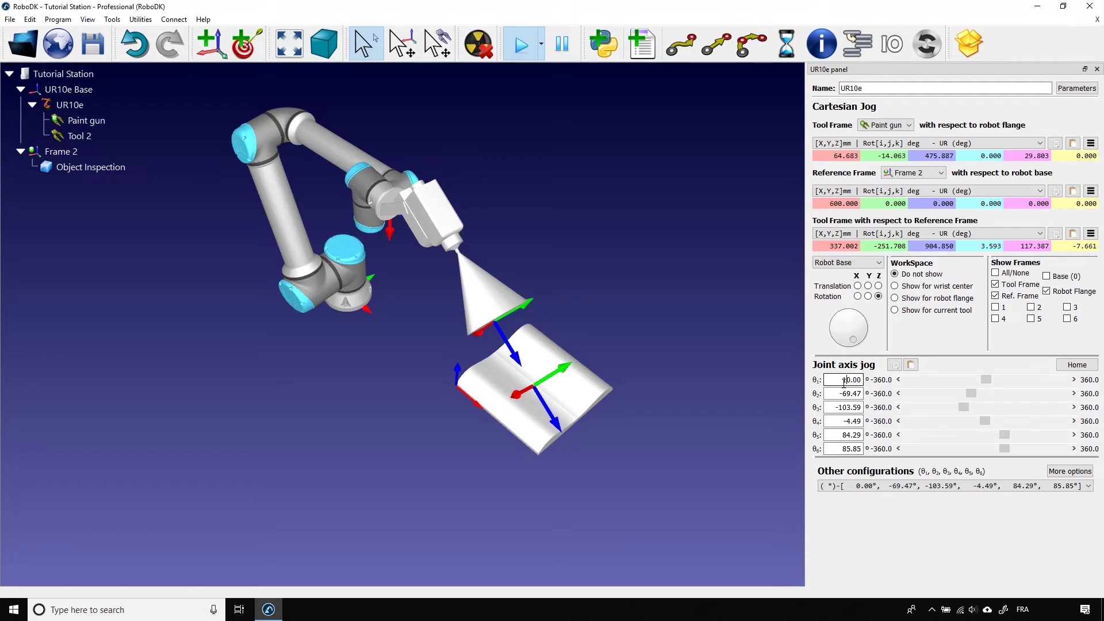
key("Return")
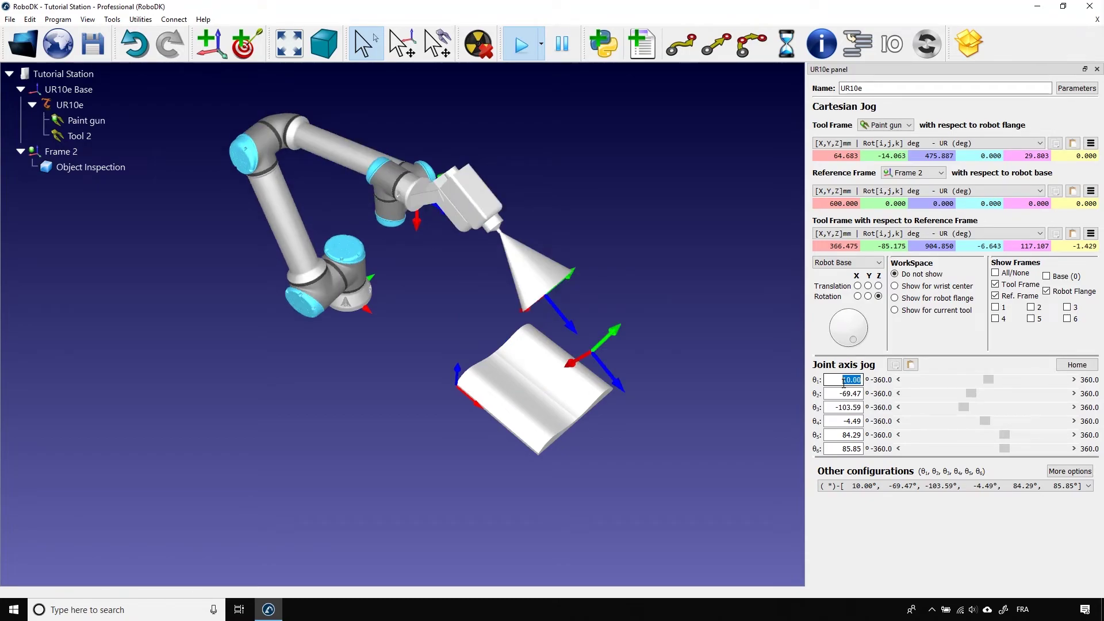
scroll(850, 381, "up", 3)
scroll(849, 381, "up", 2)
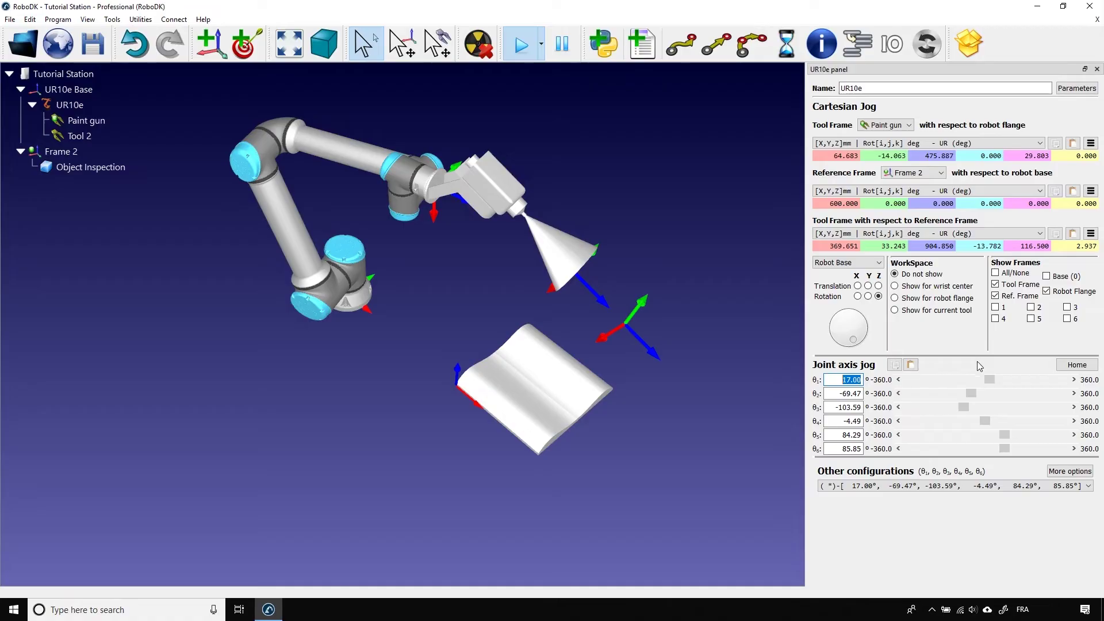
left_click_drag(972, 395, 1005, 435)
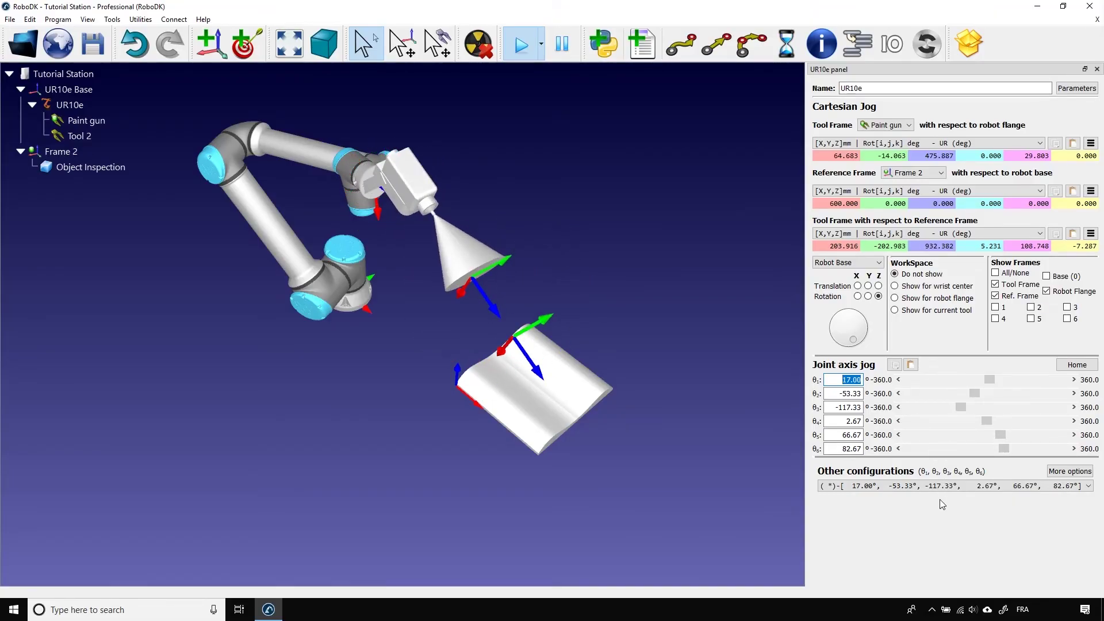